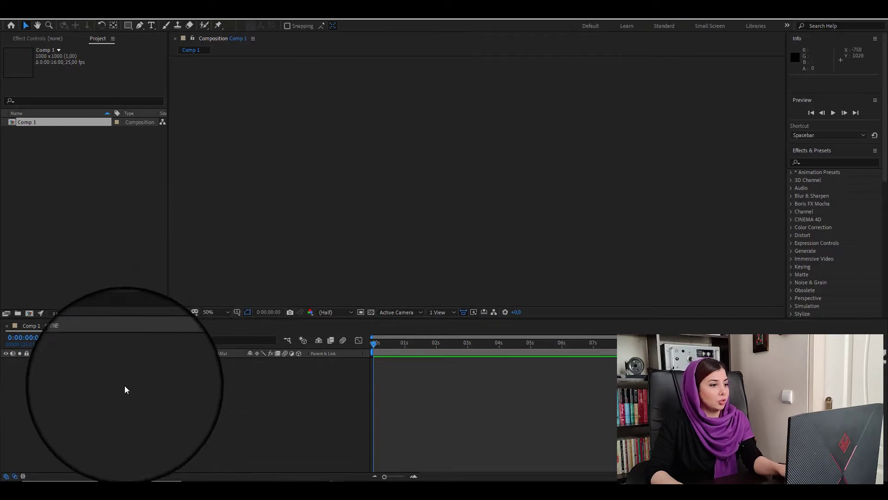
Create a full-frame solid coloured #260043, named Deep Purple Solid 1
{"action": "right_click", "coordinate": [125, 385]}
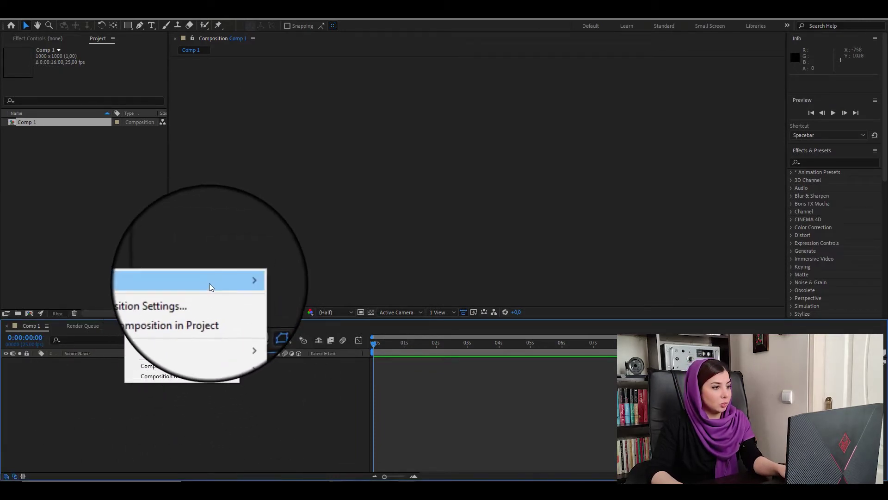
{"action": "mouse_move", "coordinate": [194, 282]}
{"action": "left_click", "coordinate": [298, 309]}
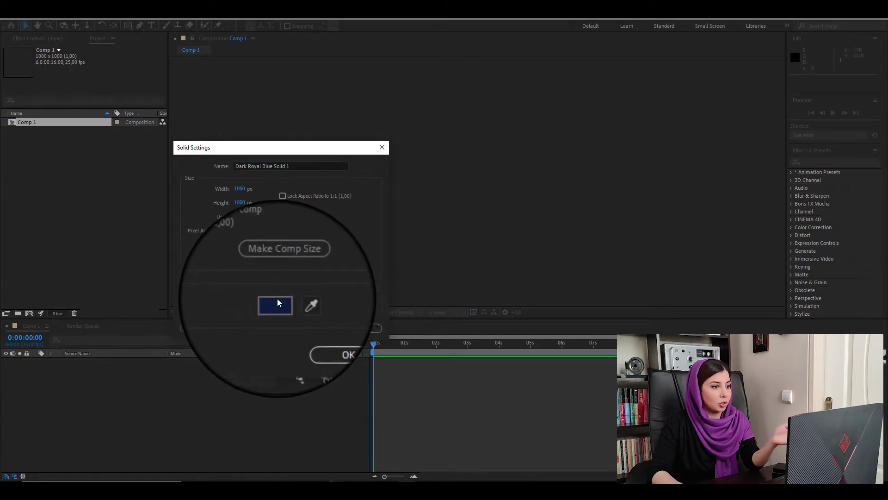
{"action": "left_click", "coordinate": [272, 302]}
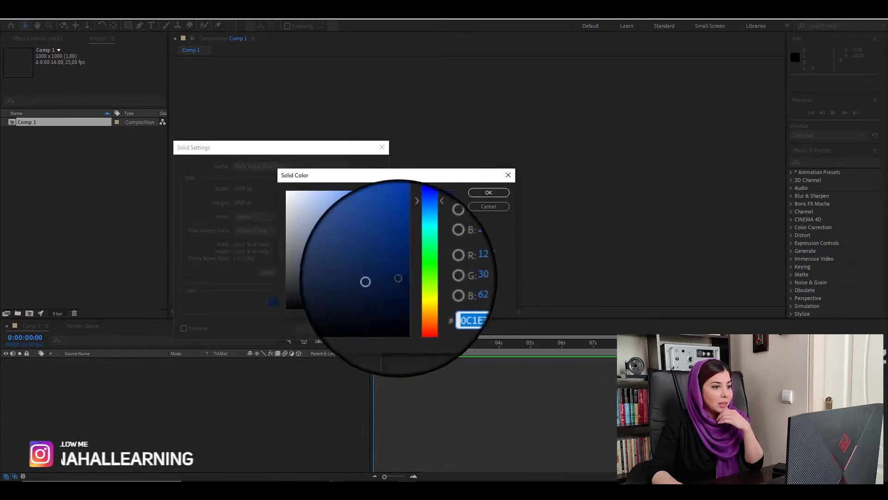
{"action": "left_click_drag", "start_coordinate": [416, 239], "coordinate": [414, 223]}
{"action": "left_click_drag", "start_coordinate": [365, 278], "coordinate": [397, 279]}
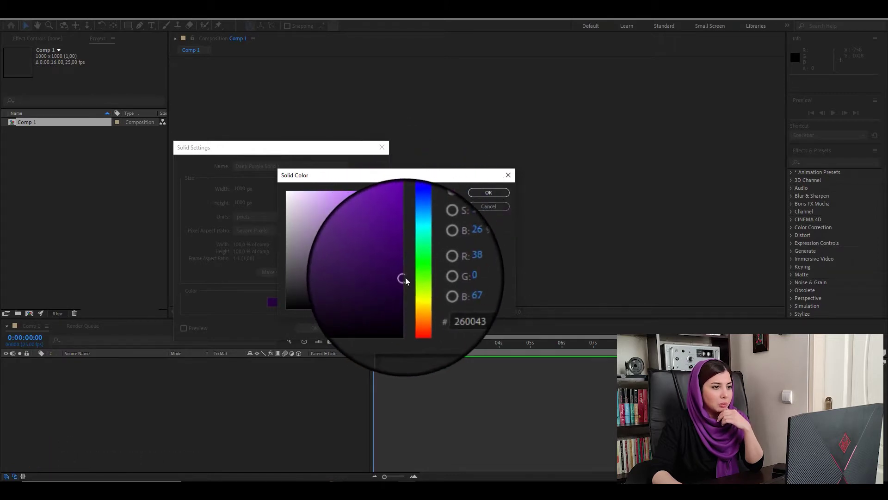
{"action": "left_click", "coordinate": [490, 189]}
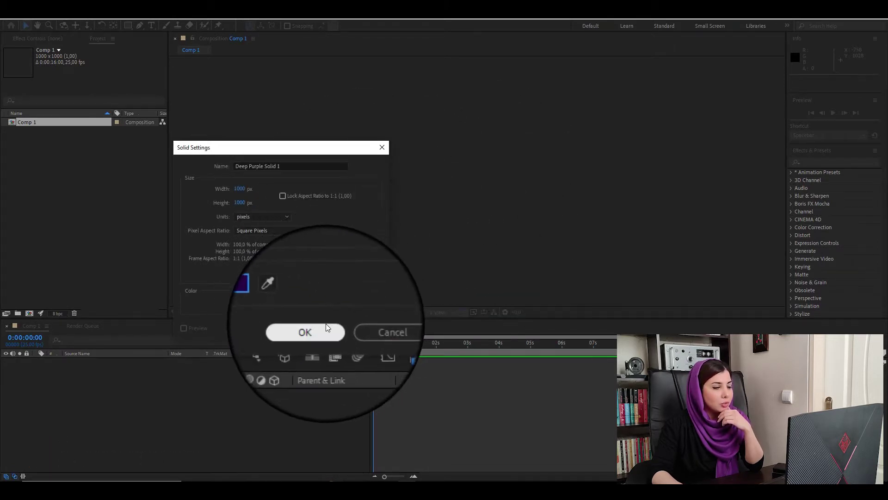
{"action": "left_click", "coordinate": [315, 328]}
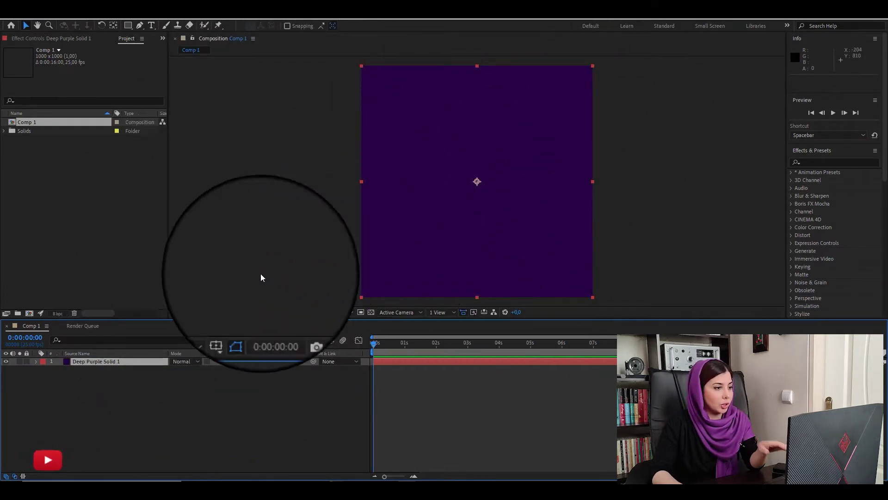
Add a white text layer reading 'nahall' and drag it to the comp centre
{"action": "left_click", "coordinate": [150, 27]}
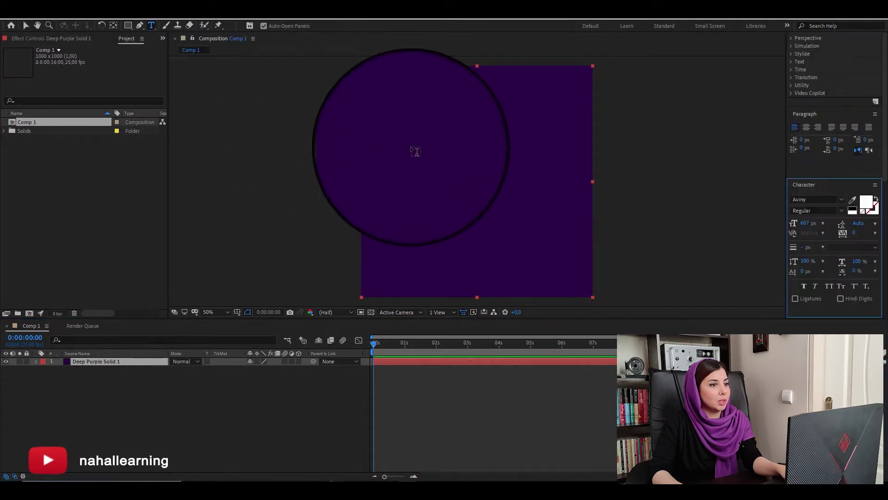
{"action": "left_click", "coordinate": [463, 155]}
{"action": "type", "text": "nahall"}
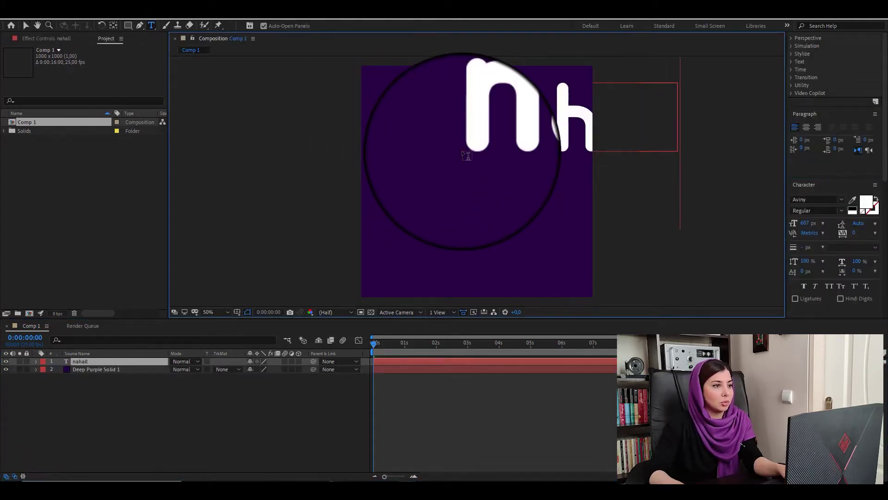
{"action": "left_click", "coordinate": [26, 26]}
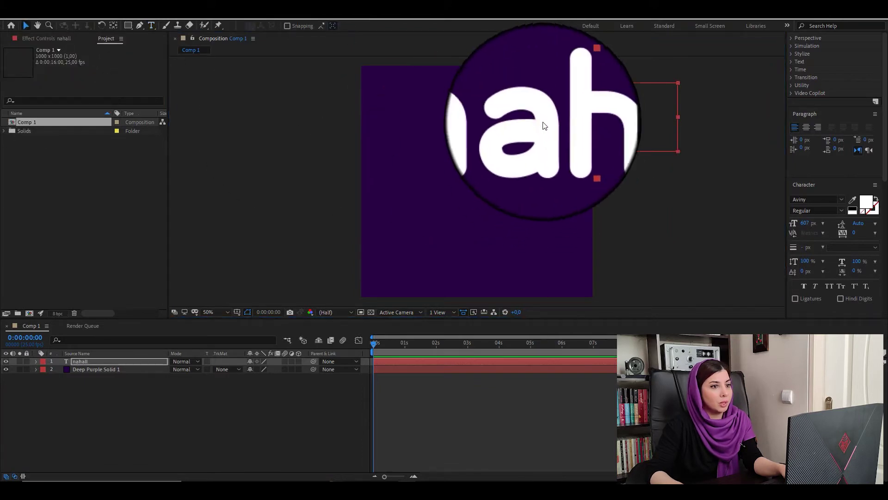
{"action": "left_click_drag", "start_coordinate": [444, 167], "coordinate": [451, 179]}
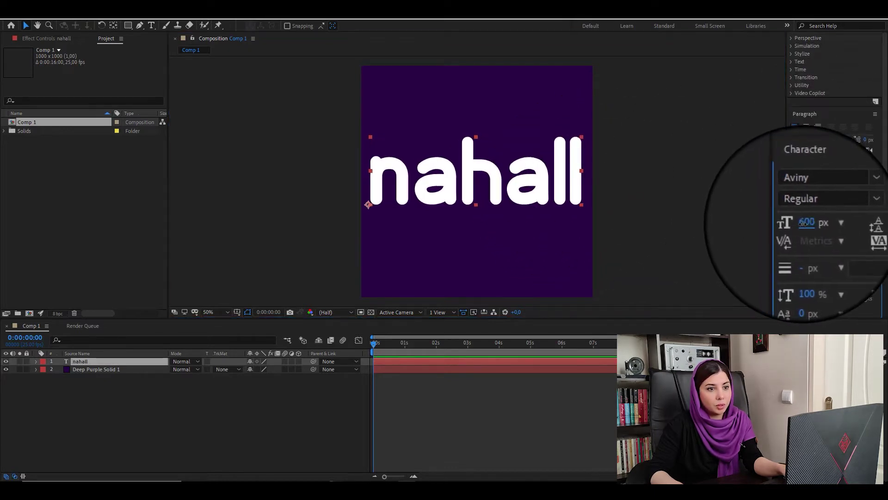
Lower the text size to 568 px and switch the font to sweet purple
{"action": "left_click_drag", "start_coordinate": [805, 223], "coordinate": [787, 224]}
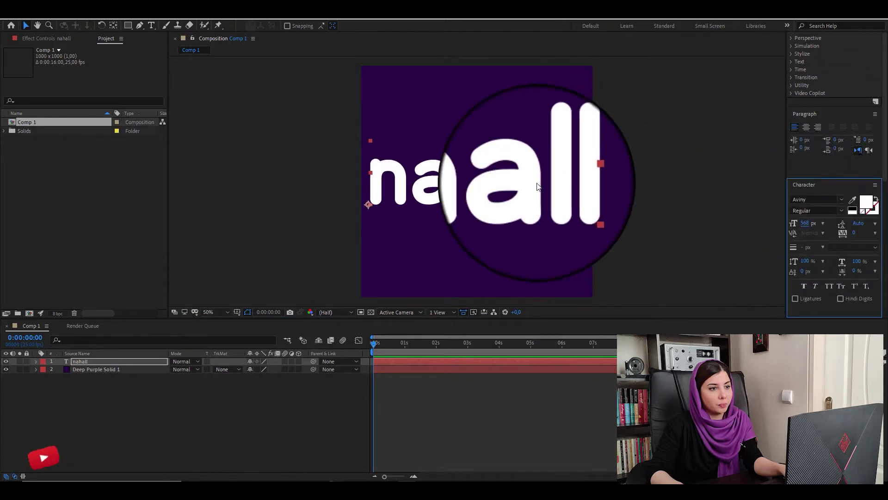
{"action": "left_click", "coordinate": [829, 198]}
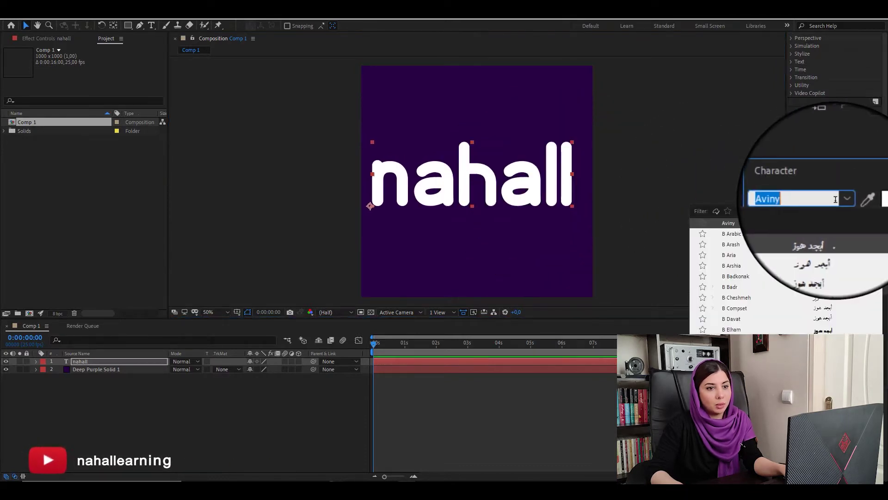
{"action": "scroll", "coordinate": [787, 278], "scroll_direction": "down", "scroll_amount": 10}
{"action": "scroll", "coordinate": [787, 286], "scroll_direction": "down", "scroll_amount": 2}
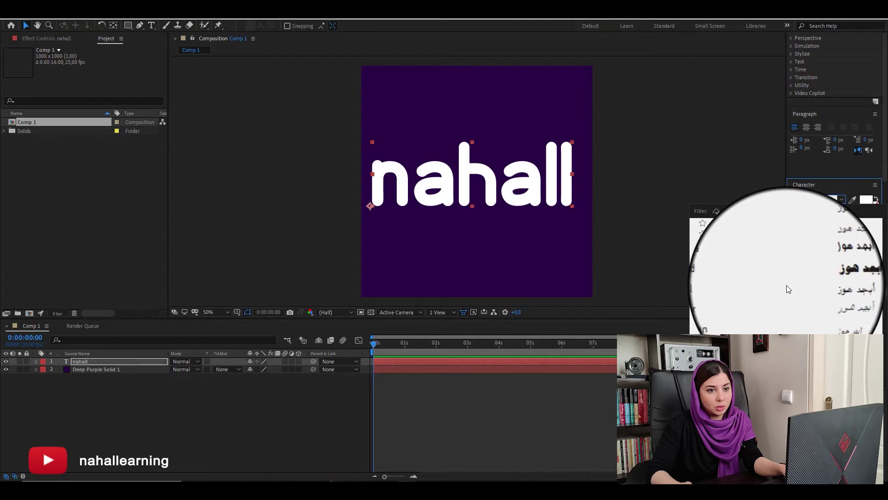
{"action": "scroll", "coordinate": [787, 286], "scroll_direction": "down", "scroll_amount": 2}
{"action": "scroll", "coordinate": [787, 286], "scroll_direction": "down", "scroll_amount": 2}
{"action": "scroll", "coordinate": [786, 286], "scroll_direction": "down", "scroll_amount": 2}
{"action": "left_click", "coordinate": [787, 285]}
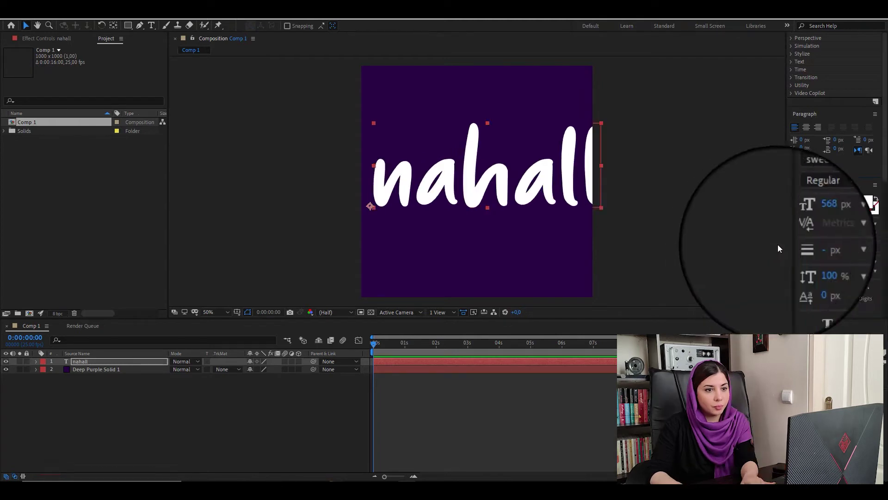
Shrink the nahall text to about 508 px and re-centre it in the comp
{"action": "left_click_drag", "start_coordinate": [792, 223], "coordinate": [779, 222]}
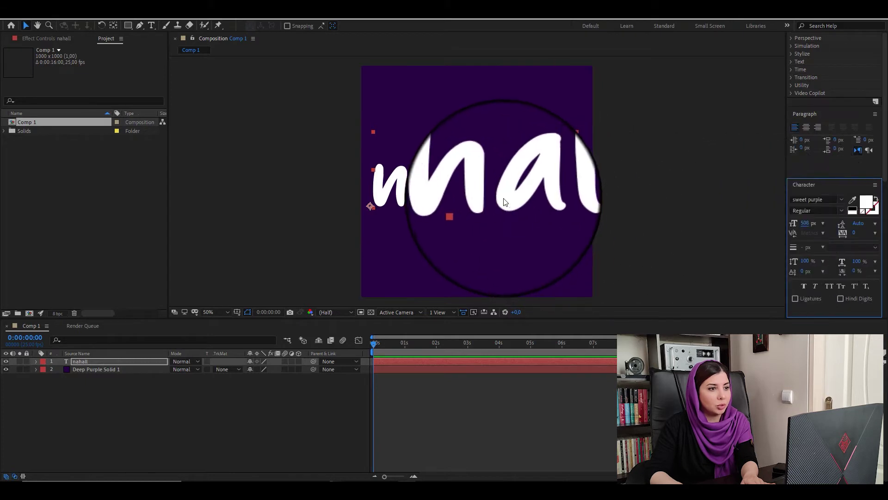
{"action": "left_click", "coordinate": [497, 199]}
{"action": "left_click_drag", "start_coordinate": [491, 199], "coordinate": [494, 200]}
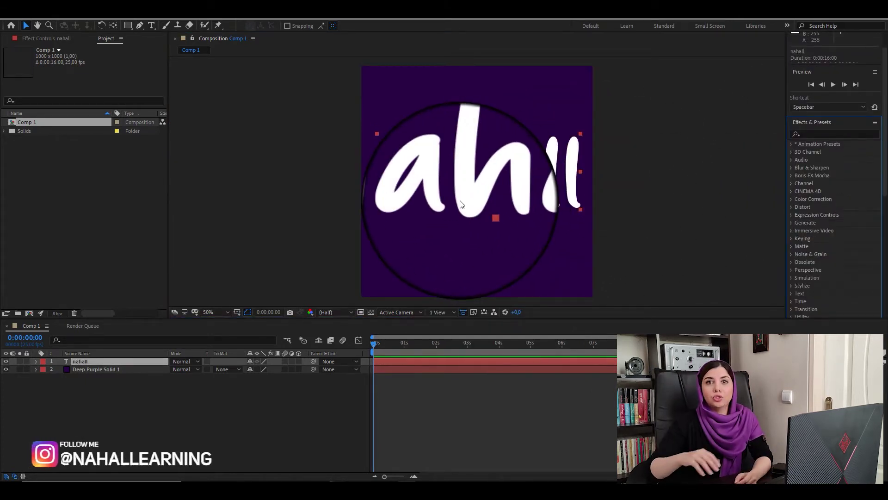
Find Camera Lens Blur in Effects & Presets and apply it to the nahall layer
{"action": "left_click", "coordinate": [810, 134]}
{"action": "type", "text": "s"}
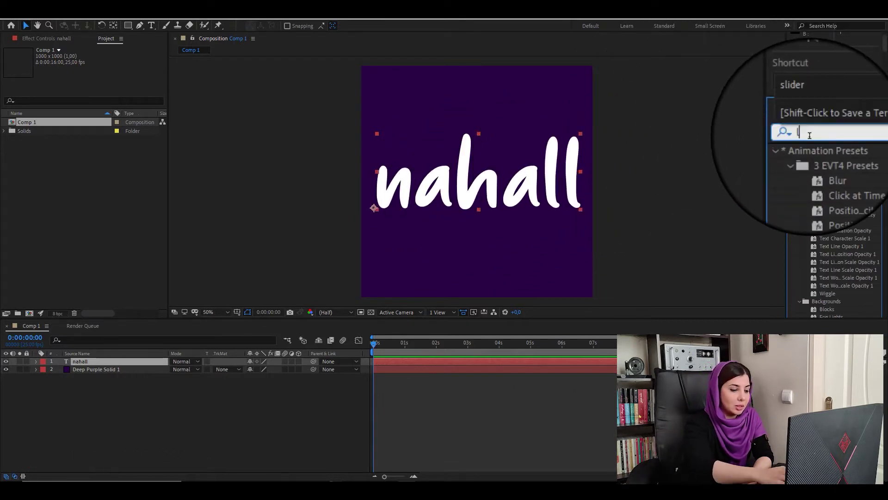
{"action": "type", "text": "ns"}
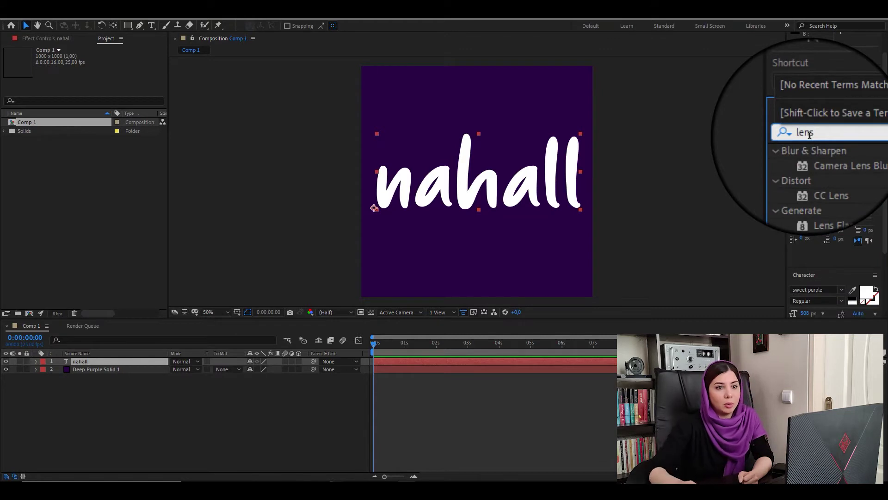
{"action": "left_click", "coordinate": [860, 157]}
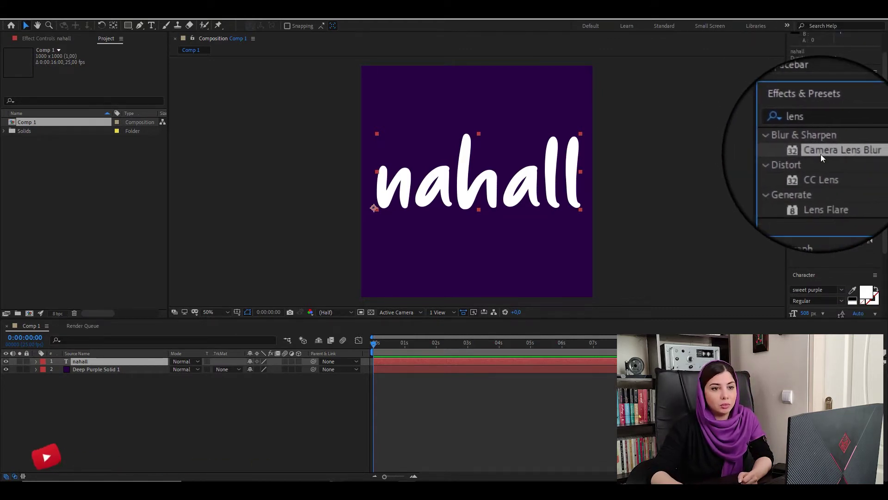
{"action": "left_click_drag", "start_coordinate": [820, 154], "coordinate": [108, 361]}
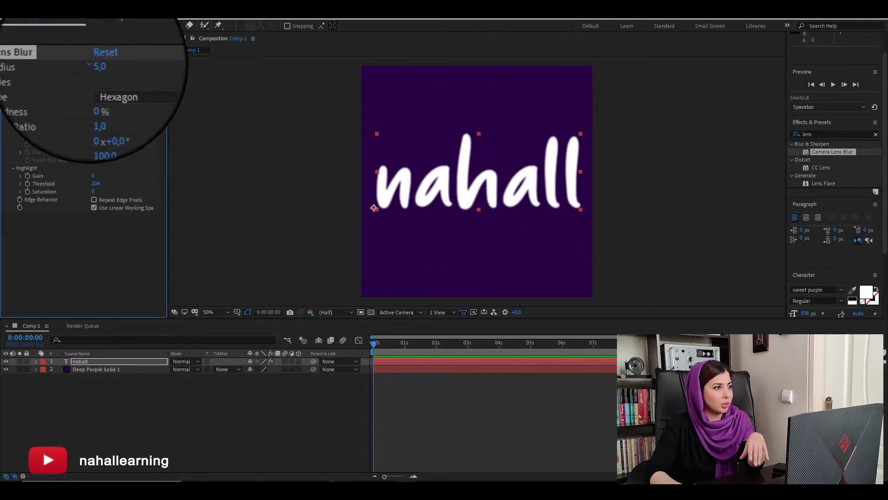
Set the Camera Lens Blur radius to 2 and reselect the nahall layer
{"action": "left_click_drag", "start_coordinate": [89, 64], "coordinate": [91, 66]}
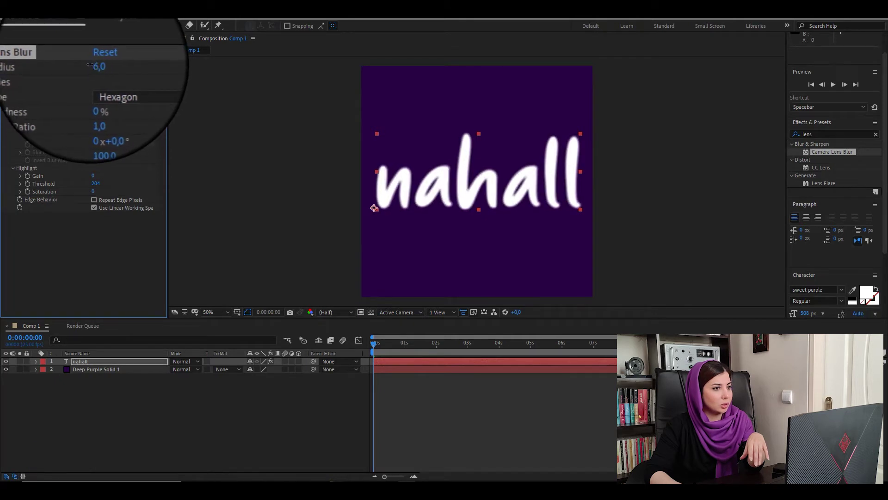
{"action": "left_click", "coordinate": [96, 68]}
{"action": "type", "text": "4"}
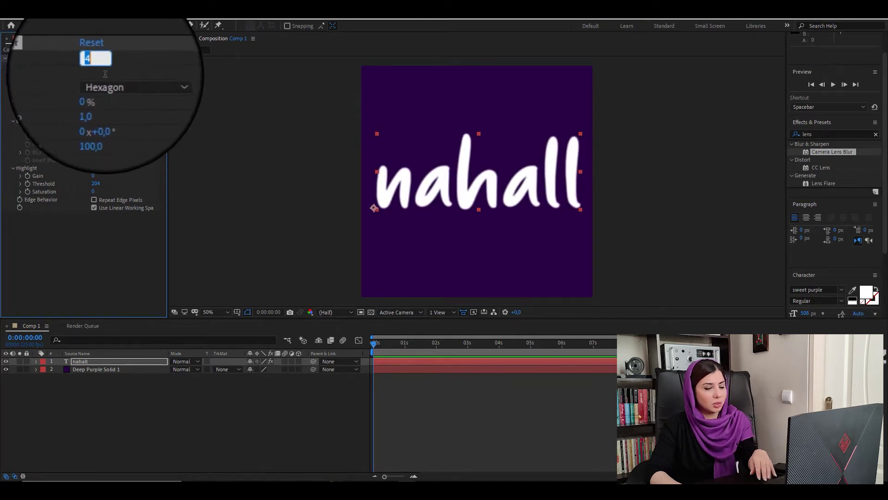
{"action": "type", "text": "2"}
{"action": "key", "text": "Return"}
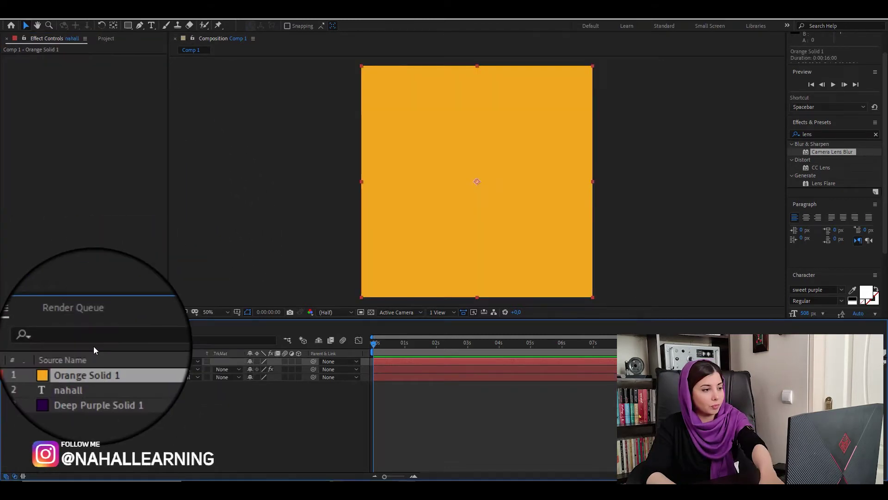
{"action": "left_click", "coordinate": [97, 361]}
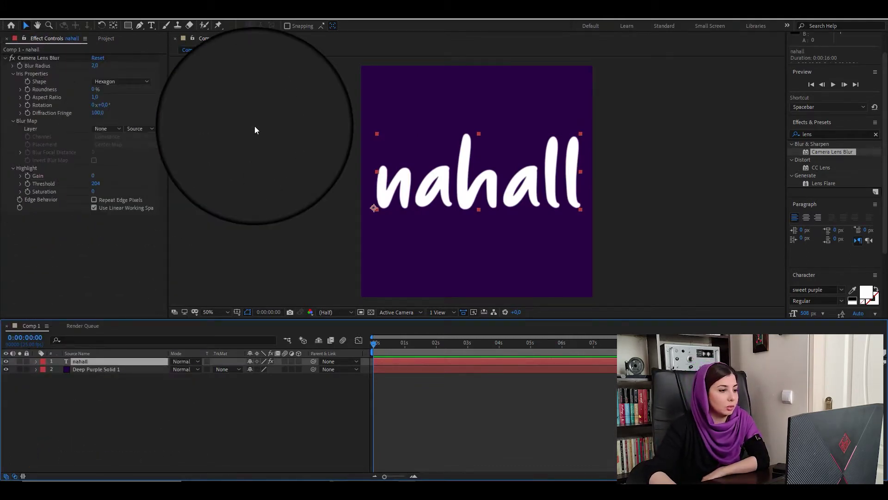
Add a full-frame orange solid, Orange Solid 2, and start an effects search for gradients
{"action": "right_click", "coordinate": [167, 401]}
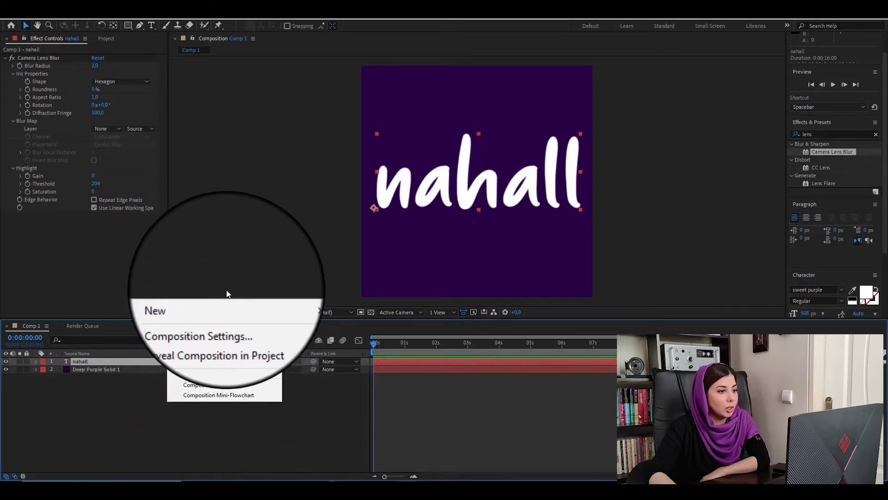
{"action": "mouse_move", "coordinate": [222, 300]}
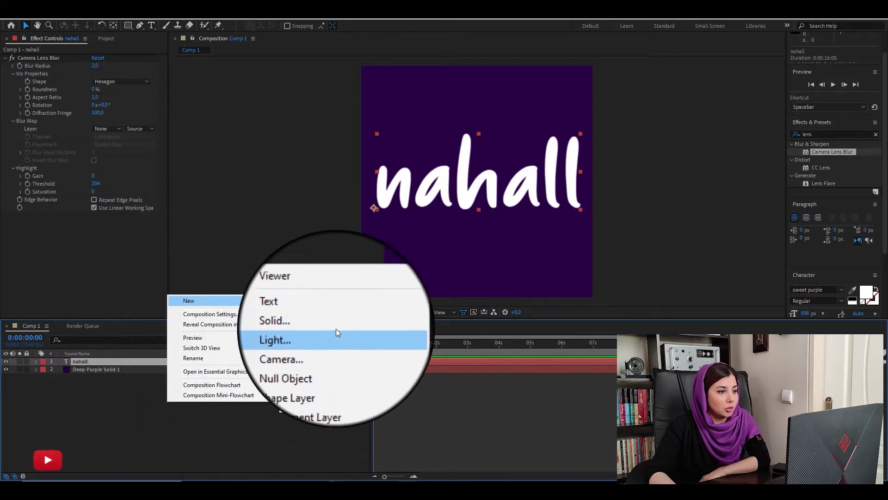
{"action": "left_click", "coordinate": [323, 323]}
{"action": "left_click", "coordinate": [304, 329]}
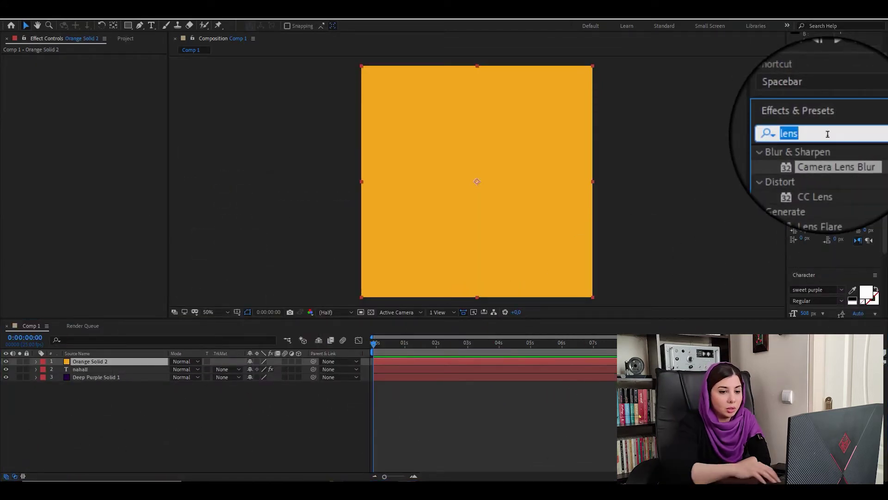
{"action": "type", "text": "gradia"}
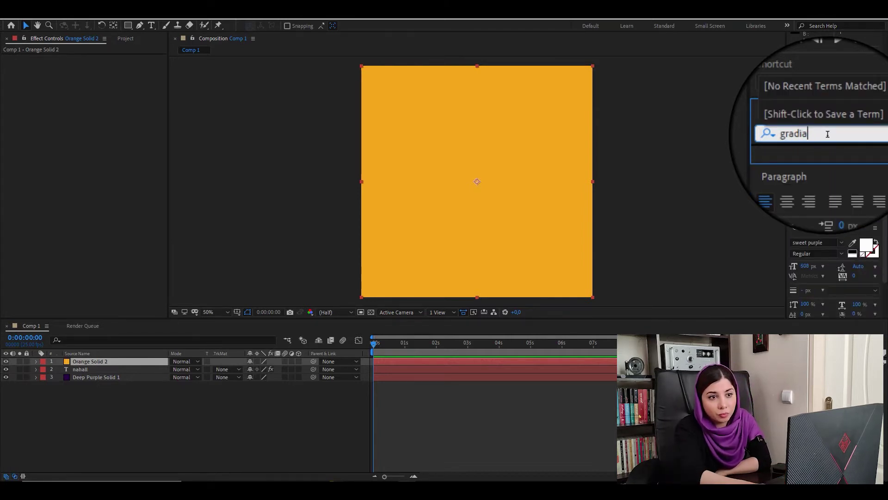
{"action": "key", "text": "BackSpace"}
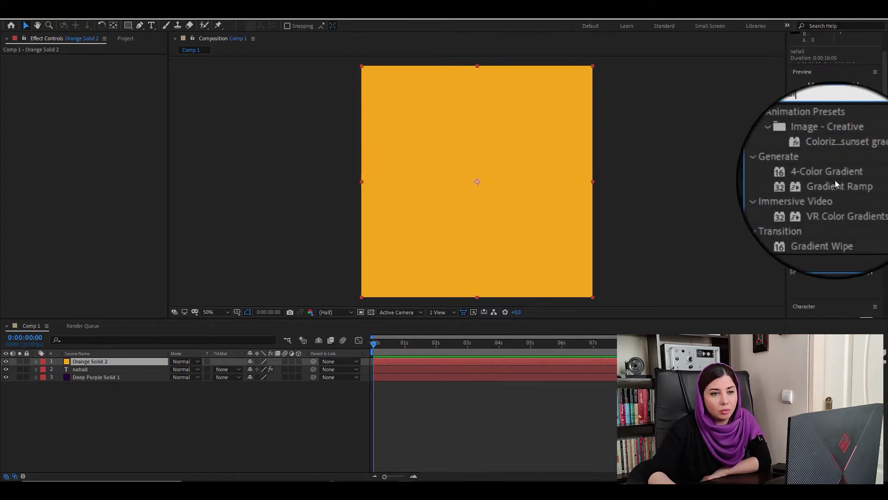
Apply Gradient Ramp to Orange Solid 2 and move its start point to 792,722 for a diagonal gradient
{"action": "mouse_move", "coordinate": [836, 183]}
{"action": "left_mouse_down"}
{"action": "mouse_move", "coordinate": [452, 246]}
{"action": "mouse_move", "coordinate": [130, 361]}
{"action": "left_mouse_up"}
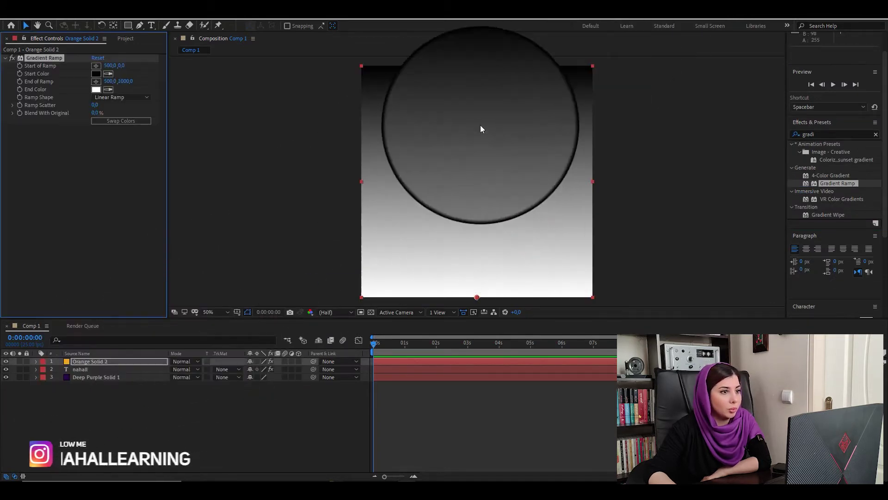
{"action": "mouse_move", "coordinate": [479, 66]}
{"action": "left_mouse_down"}
{"action": "mouse_move", "coordinate": [491, 160]}
{"action": "mouse_move", "coordinate": [467, 200]}
{"action": "left_mouse_up"}
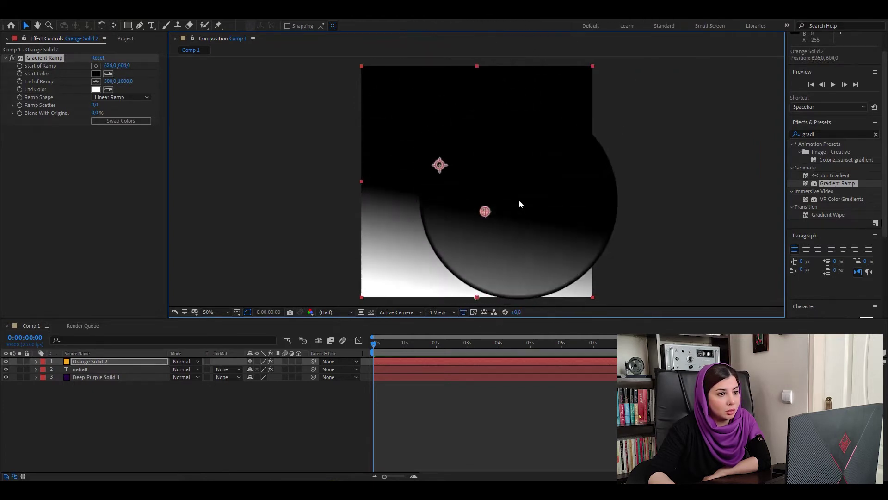
{"action": "mouse_move", "coordinate": [467, 200]}
{"action": "left_mouse_down"}
{"action": "mouse_move", "coordinate": [440, 250]}
{"action": "mouse_move", "coordinate": [507, 175]}
{"action": "mouse_move", "coordinate": [501, 213]}
{"action": "mouse_move", "coordinate": [490, 207]}
{"action": "mouse_move", "coordinate": [554, 204]}
{"action": "mouse_move", "coordinate": [544, 231]}
{"action": "left_mouse_up"}
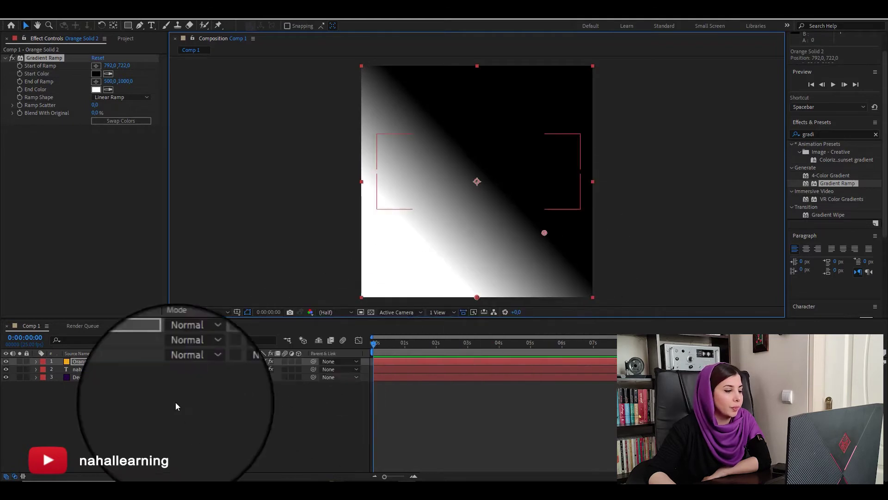
Hide Orange Solid 2 and set it as nahall's Camera Lens Blur map using Effects & Masks
{"action": "left_click", "coordinate": [5, 362]}
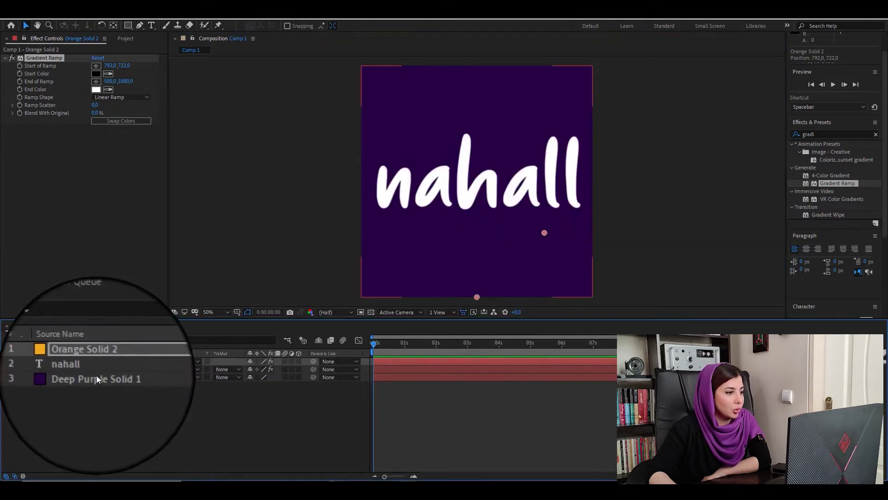
{"action": "left_click", "coordinate": [100, 369]}
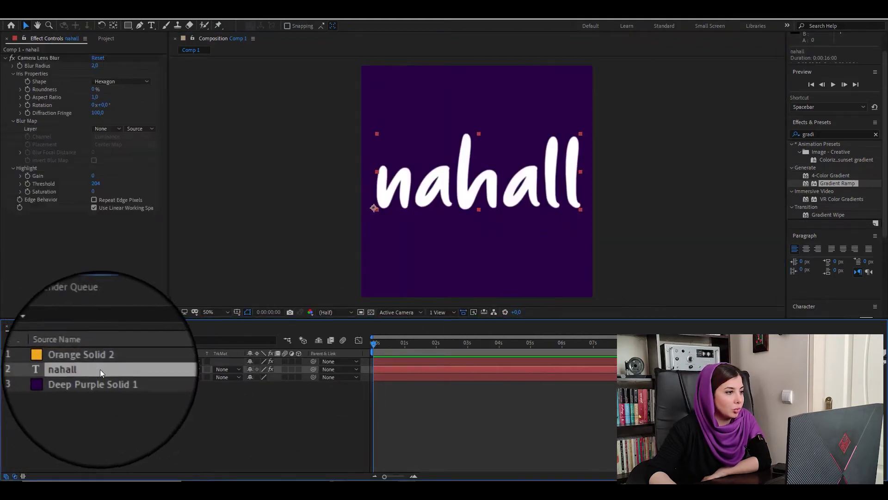
{"action": "left_click", "coordinate": [111, 129]}
{"action": "left_click", "coordinate": [141, 156]}
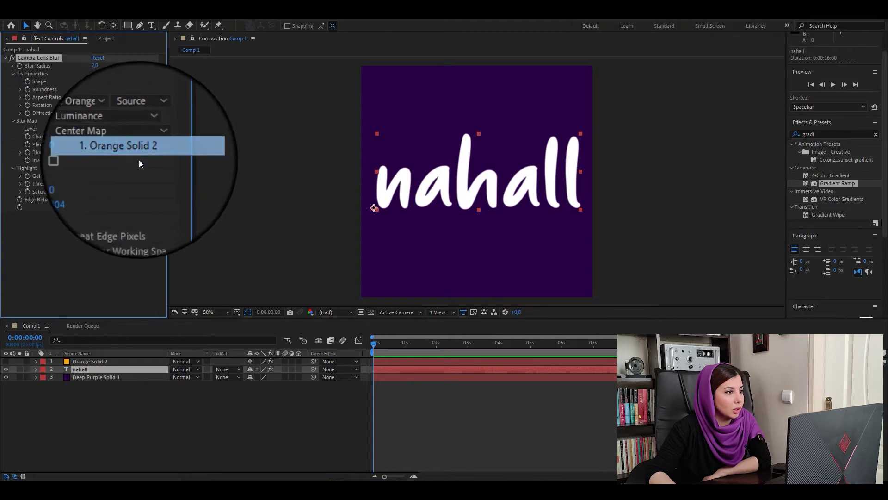
{"action": "left_click", "coordinate": [143, 127]}
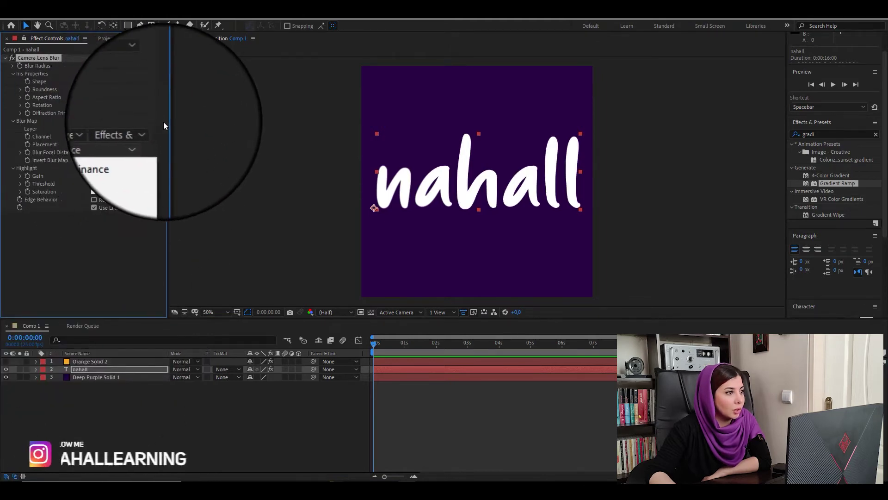
{"action": "left_click", "coordinate": [134, 128]}
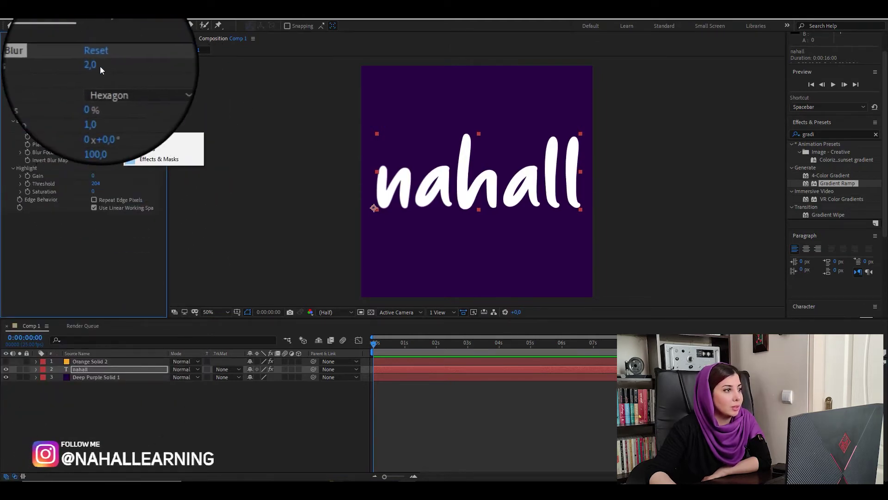
Set Blur Radius to 15, scrub it up to 92, then toggle Orange Solid 2 off and on
{"action": "type", "text": "15"}
{"action": "key", "text": "Return"}
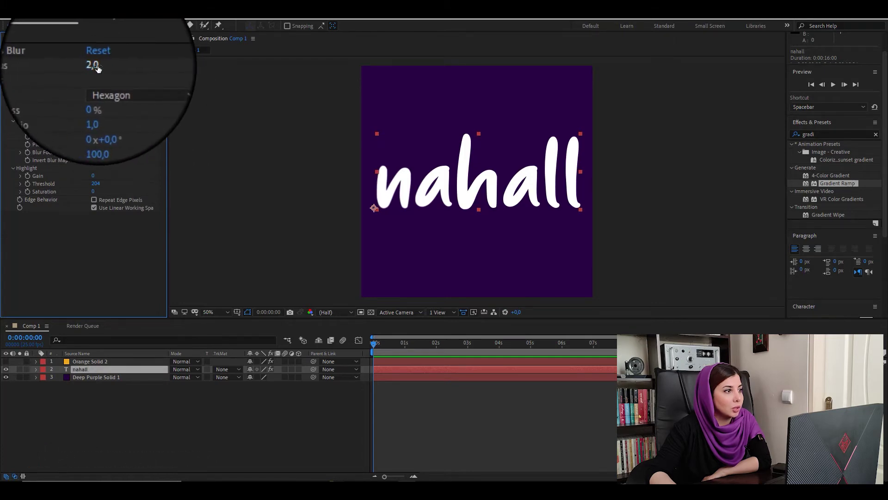
{"action": "left_click_drag", "start_coordinate": [107, 67], "coordinate": [133, 71]}
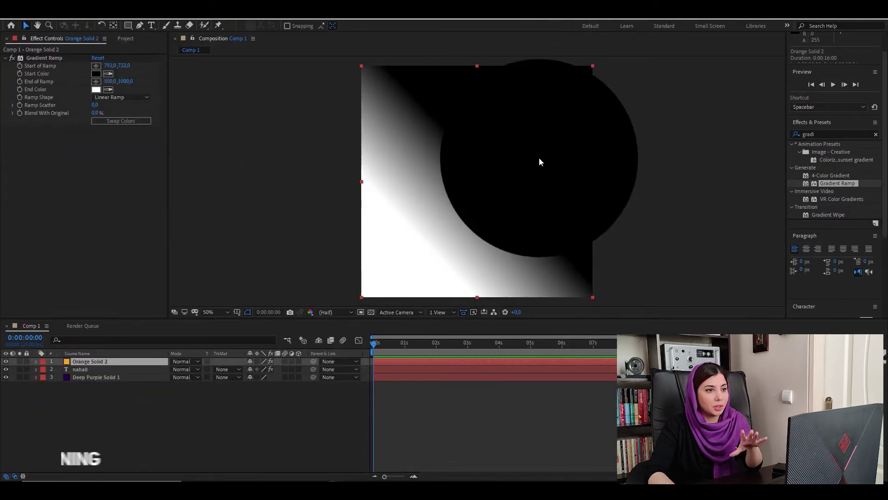
{"action": "left_click", "coordinate": [6, 362]}
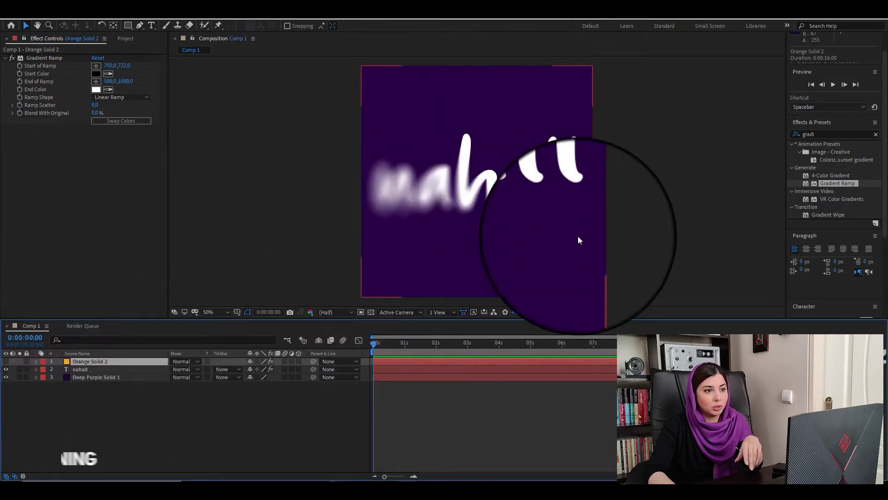
{"action": "left_click", "coordinate": [5, 361]}
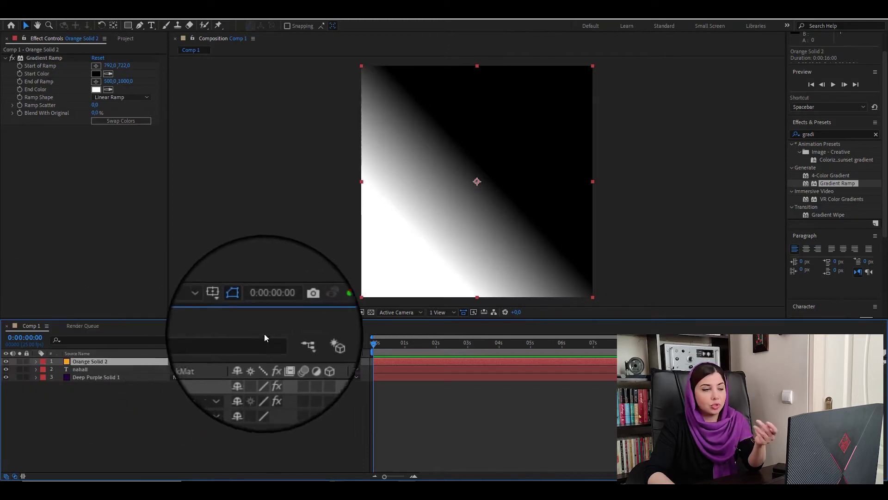
Delete the Gradient Ramp and apply Fractal Noise, found by searching 'fr', to Orange Solid 2
{"action": "left_click", "coordinate": [46, 57]}
{"action": "key", "text": "Delete"}
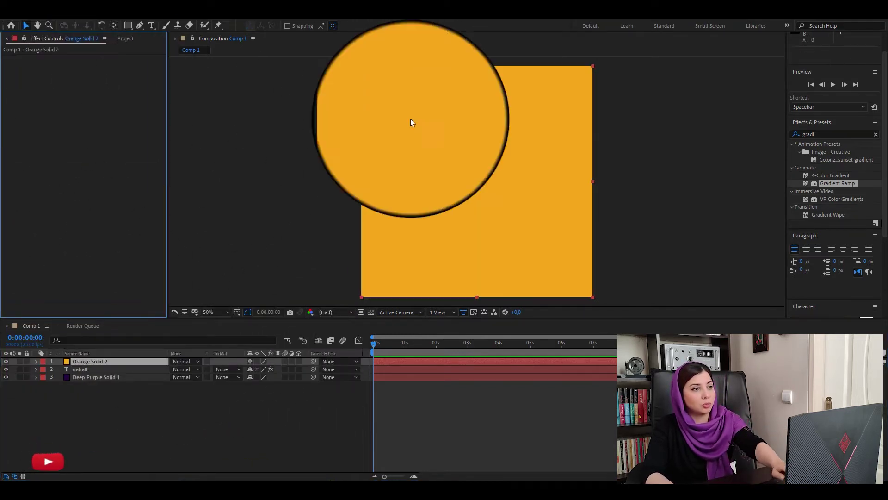
{"action": "left_click", "coordinate": [818, 133]}
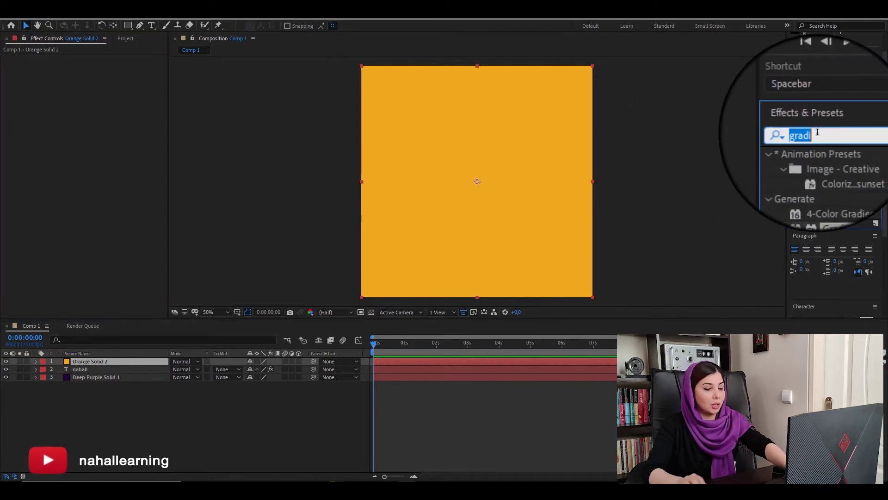
{"action": "type", "text": "fract"}
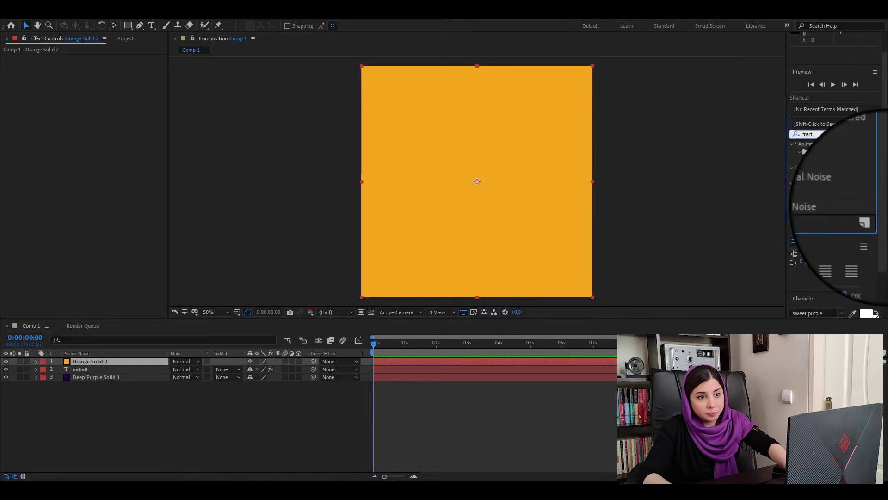
{"action": "mouse_move", "coordinate": [831, 208]}
{"action": "left_mouse_down"}
{"action": "mouse_move", "coordinate": [348, 324]}
{"action": "mouse_move", "coordinate": [120, 362]}
{"action": "left_mouse_up"}
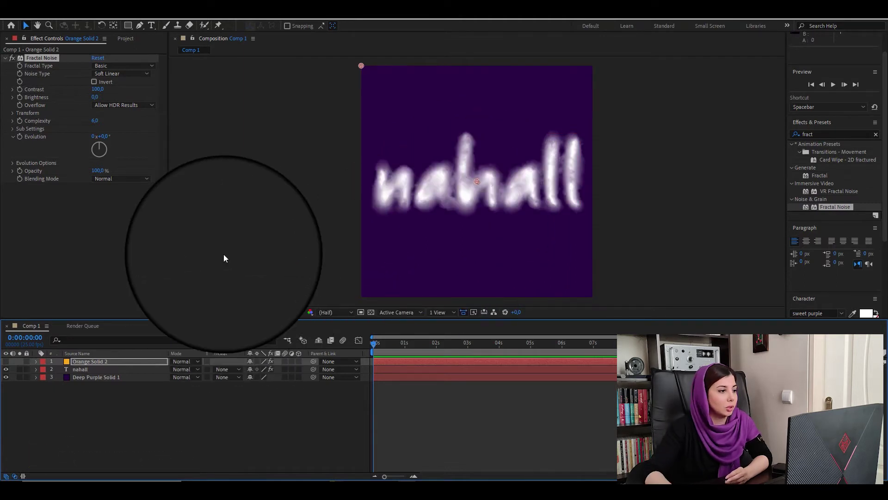
Try fractal types on Orange Solid 2's Fractal Noise, settling on Smeary instead of Terrain
{"action": "left_click", "coordinate": [6, 361]}
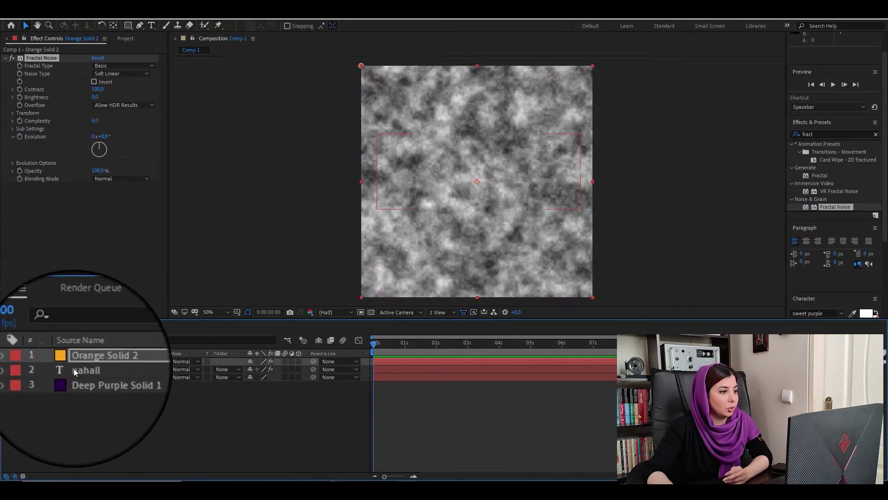
{"action": "left_click", "coordinate": [136, 66]}
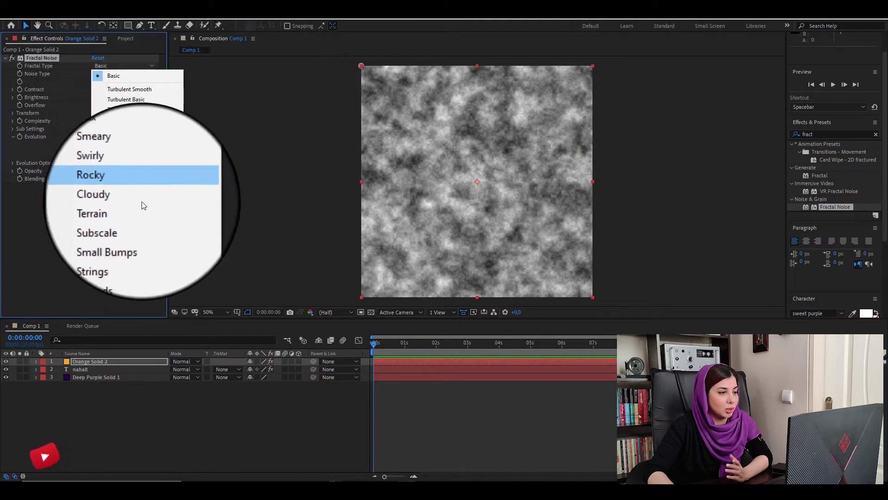
{"action": "left_click", "coordinate": [136, 183]}
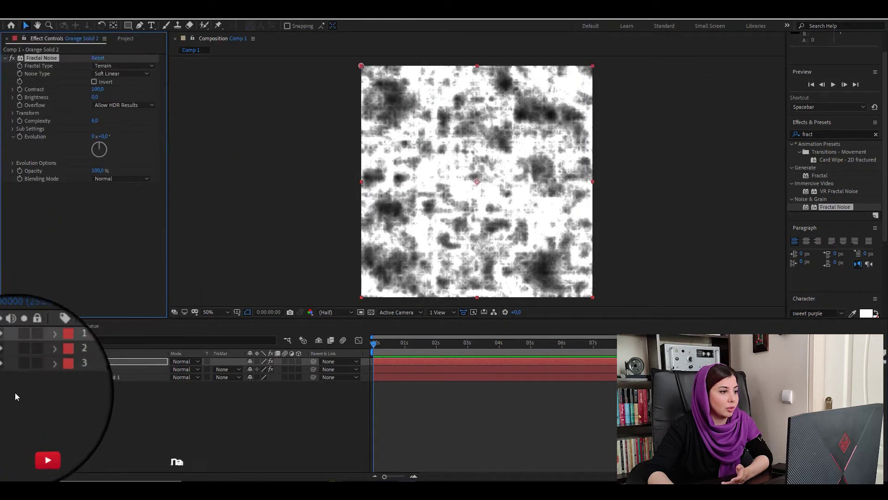
{"action": "left_click", "coordinate": [7, 362]}
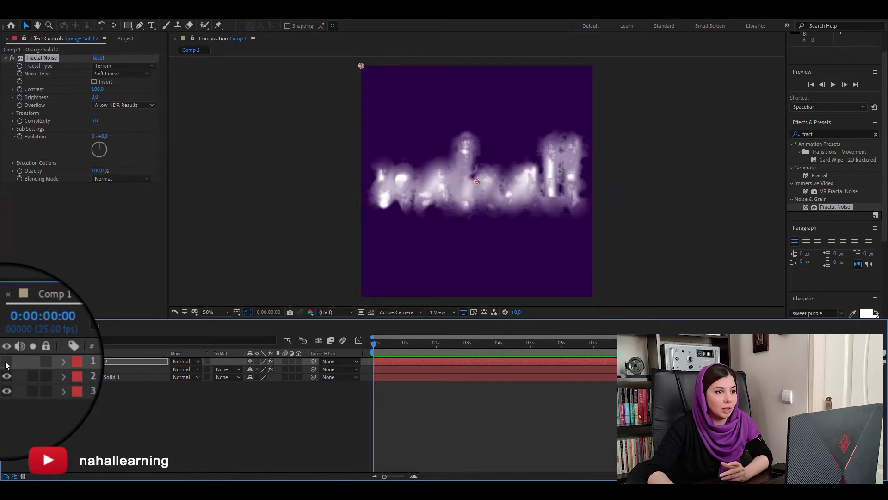
{"action": "left_click", "coordinate": [7, 362]}
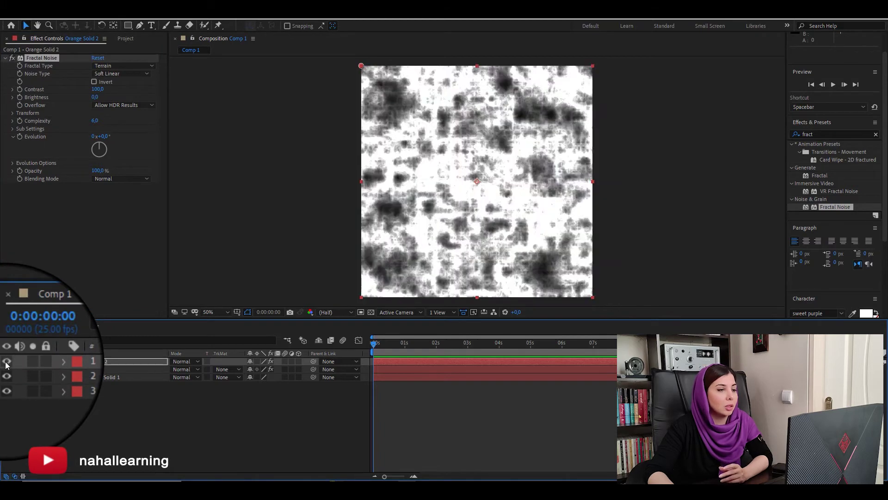
{"action": "left_click", "coordinate": [113, 67]}
{"action": "left_click", "coordinate": [142, 163]}
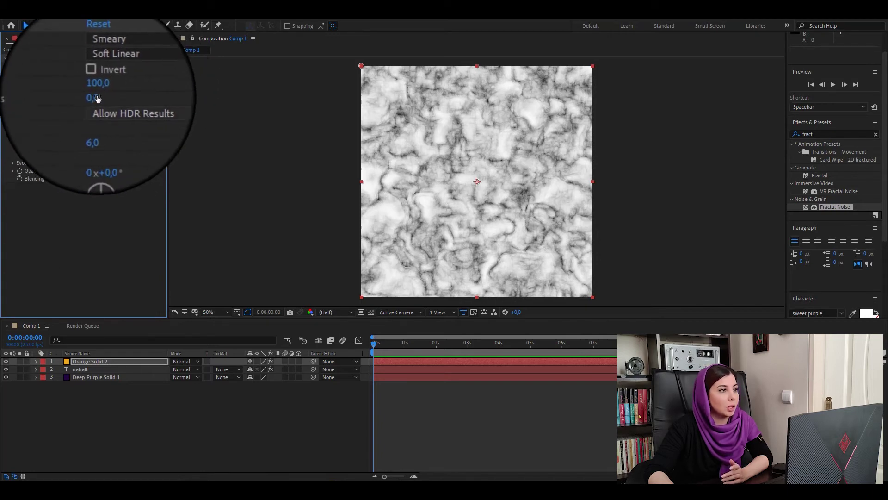
Set Fractal Noise contrast to 250 and scale to 500, then scrub the scale larger
{"action": "left_click_drag", "start_coordinate": [102, 89], "coordinate": [153, 94]}
{"action": "type", "text": "250"}
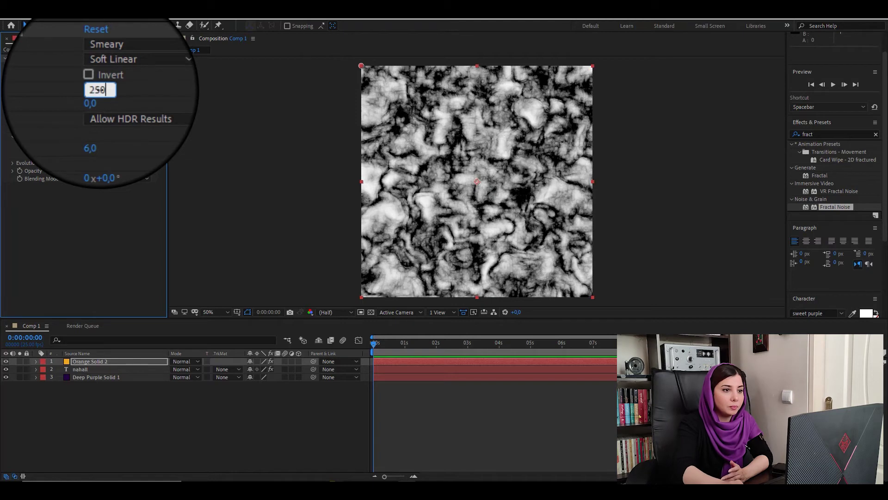
{"action": "key", "text": "Return"}
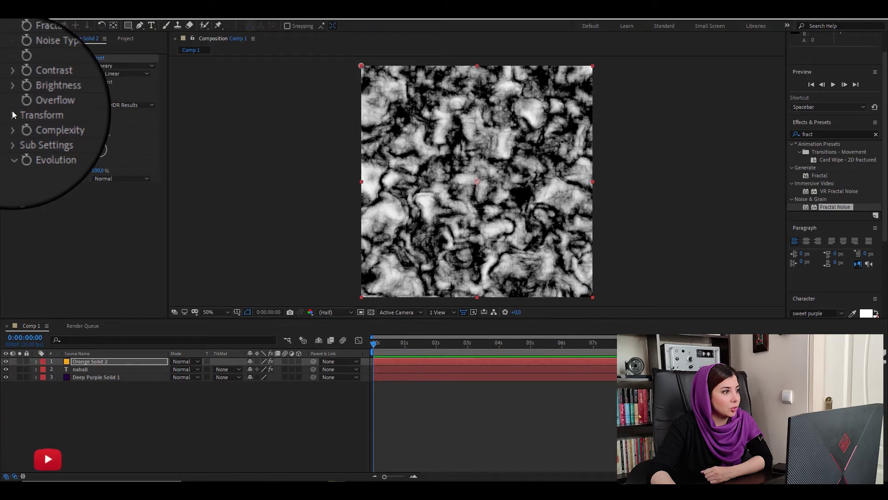
{"action": "left_click", "coordinate": [13, 114]}
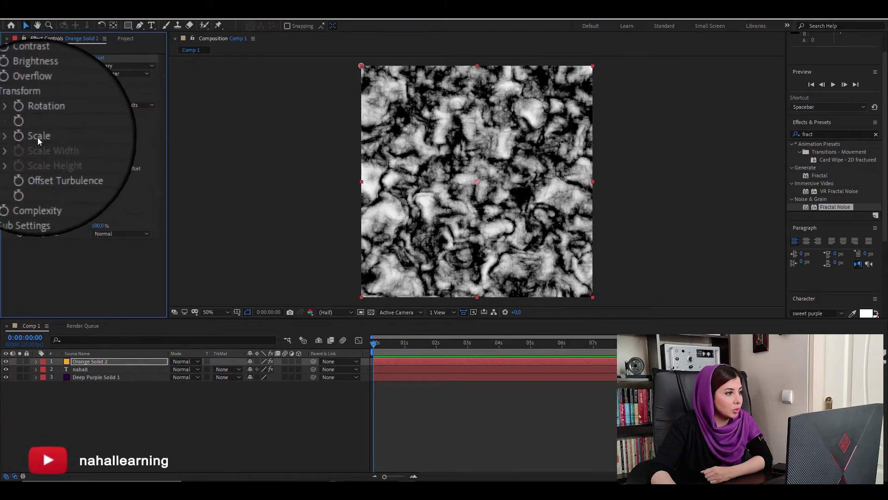
{"action": "left_click", "coordinate": [95, 138]}
{"action": "type", "text": "500"}
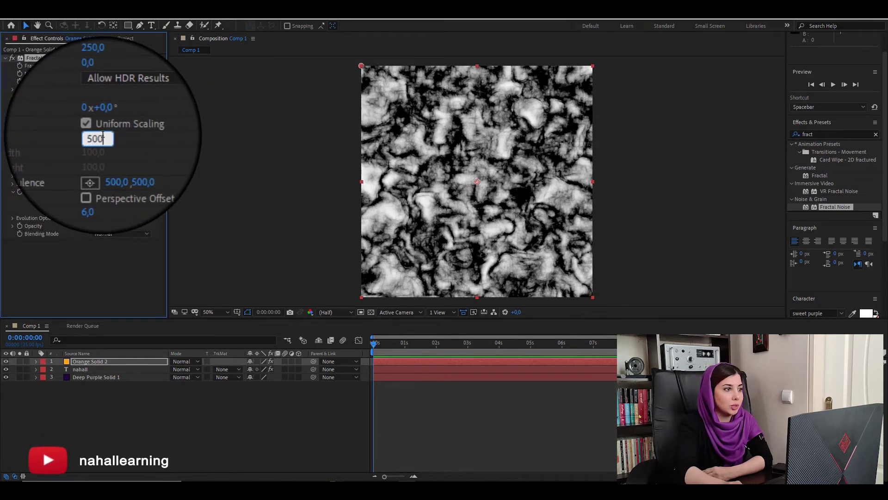
{"action": "key", "text": "Return"}
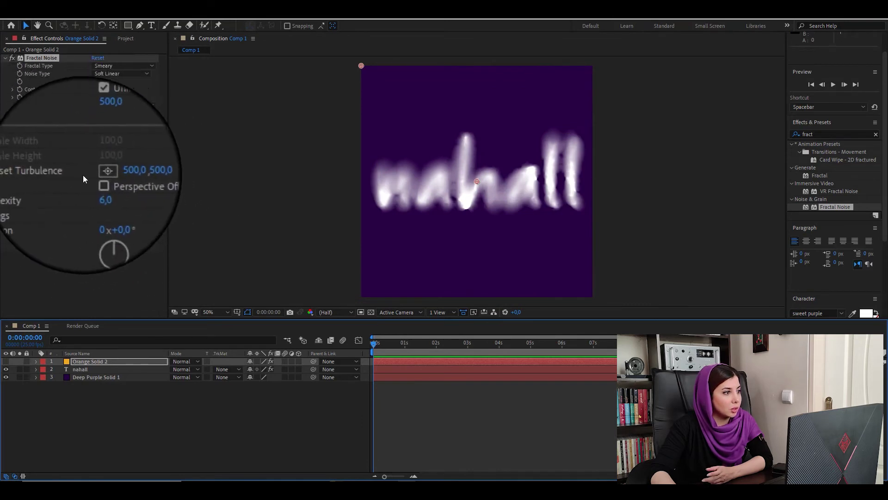
{"action": "mouse_move", "coordinate": [95, 136]}
{"action": "left_mouse_down"}
{"action": "mouse_move", "coordinate": [203, 147]}
{"action": "mouse_move", "coordinate": [2, 132]}
{"action": "left_mouse_up"}
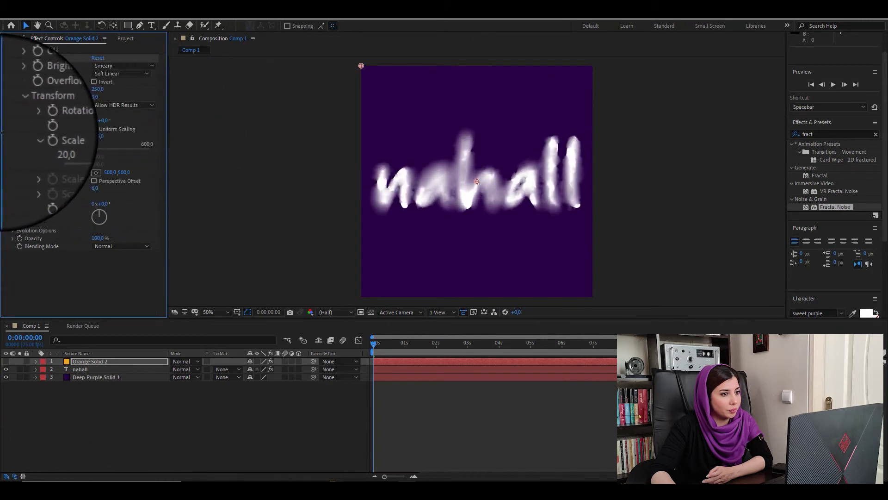
{"action": "mouse_move", "coordinate": [6, 135]}
{"action": "left_mouse_down"}
{"action": "mouse_move", "coordinate": [95, 138]}
{"action": "mouse_move", "coordinate": [37, 135]}
{"action": "left_mouse_up"}
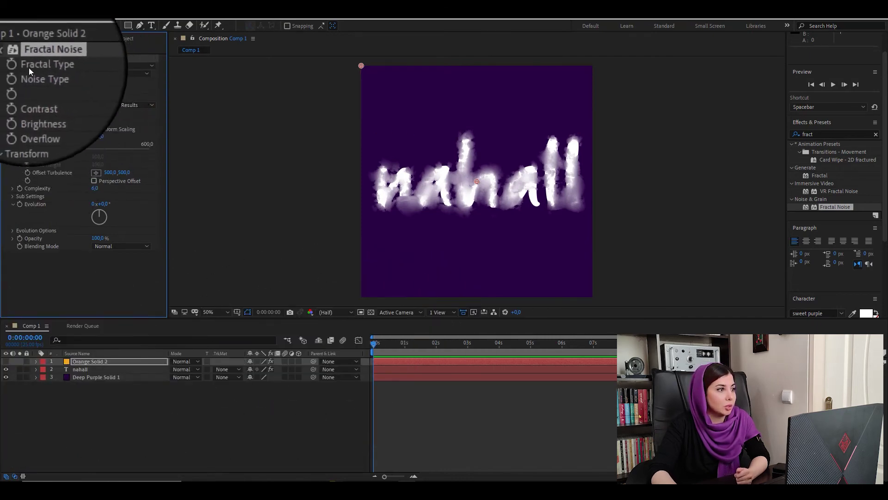
Keyframe nahall's Camera Lens Blur radius at 0, then raise it to 125 at 0:00:04:24
{"action": "left_click", "coordinate": [92, 367]}
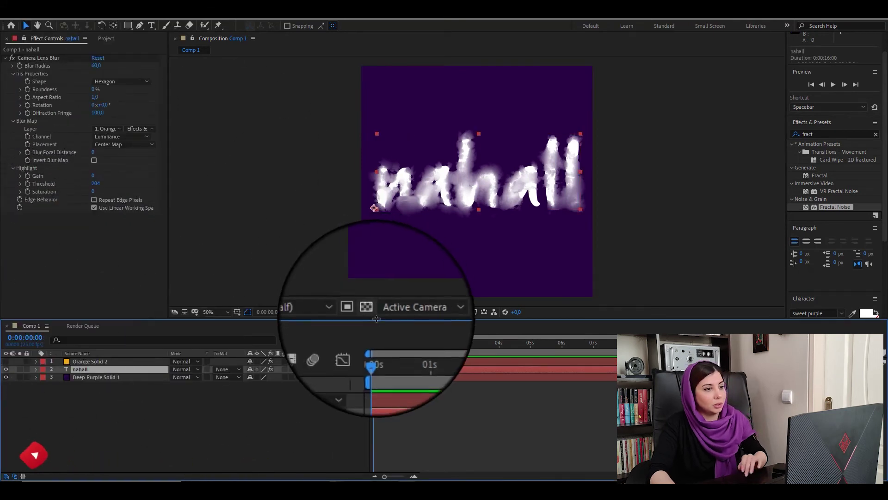
{"action": "left_click", "coordinate": [21, 65]}
{"action": "left_click", "coordinate": [102, 65]}
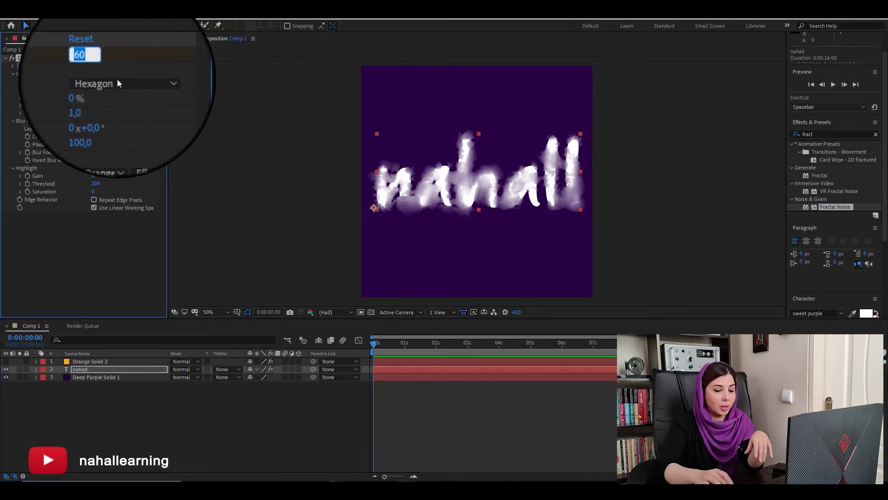
{"action": "type", "text": "0"}
{"action": "key", "text": "Return"}
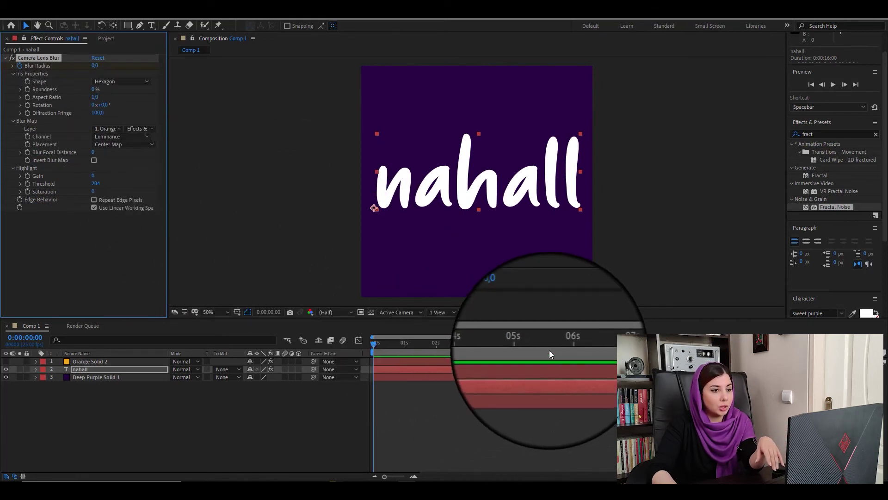
{"action": "left_click", "coordinate": [530, 345]}
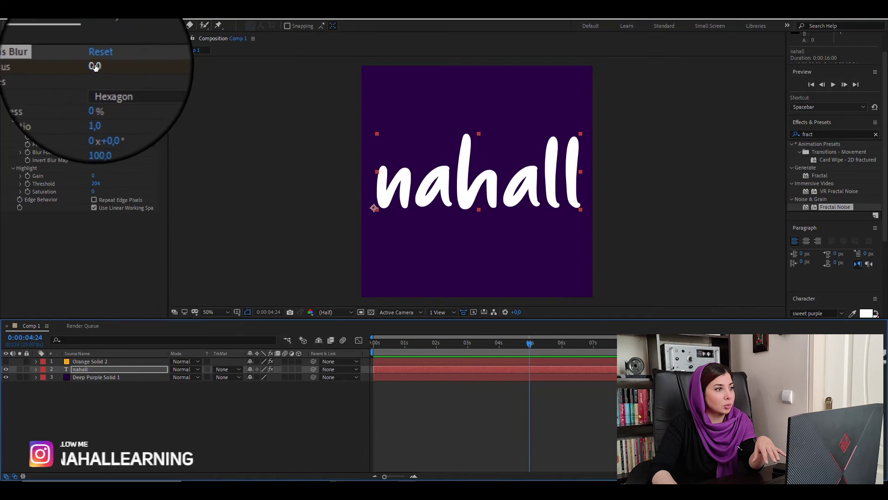
{"action": "left_click_drag", "start_coordinate": [95, 66], "coordinate": [147, 64]}
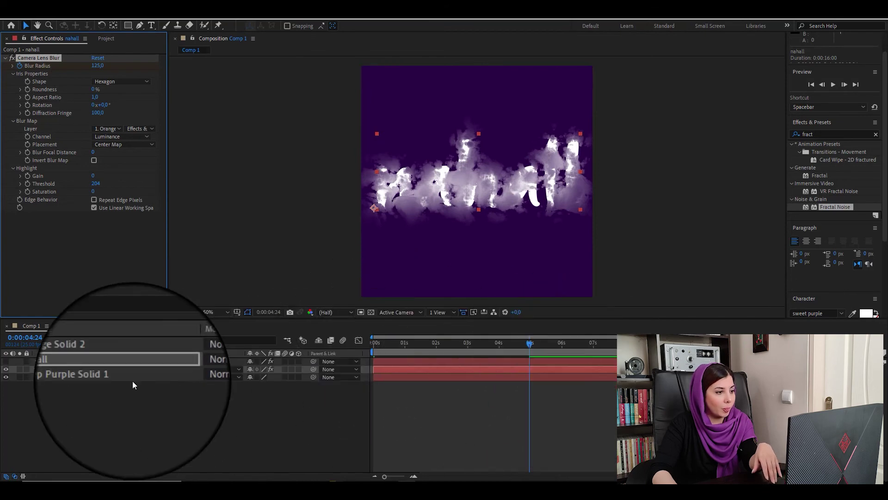
Apply Easy Ease to nahall's Blur Radius keyframe and return to the animation start
{"action": "key", "text": "u"}
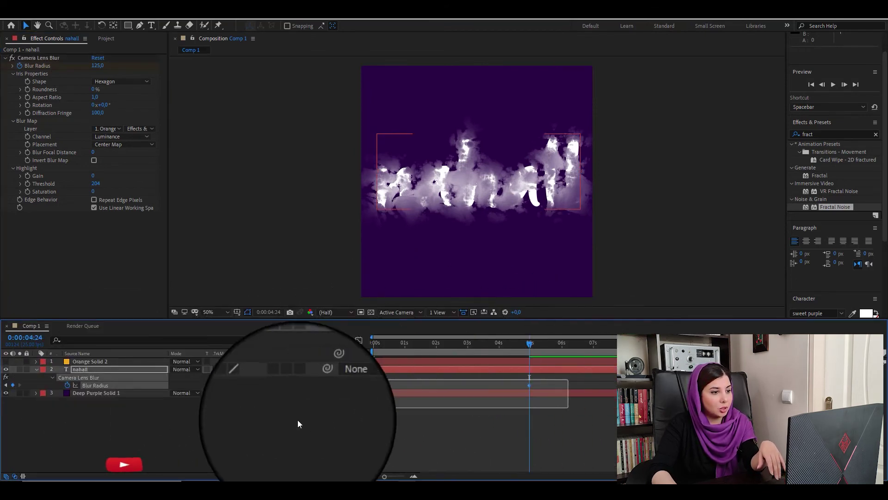
{"action": "right_click", "coordinate": [373, 385]}
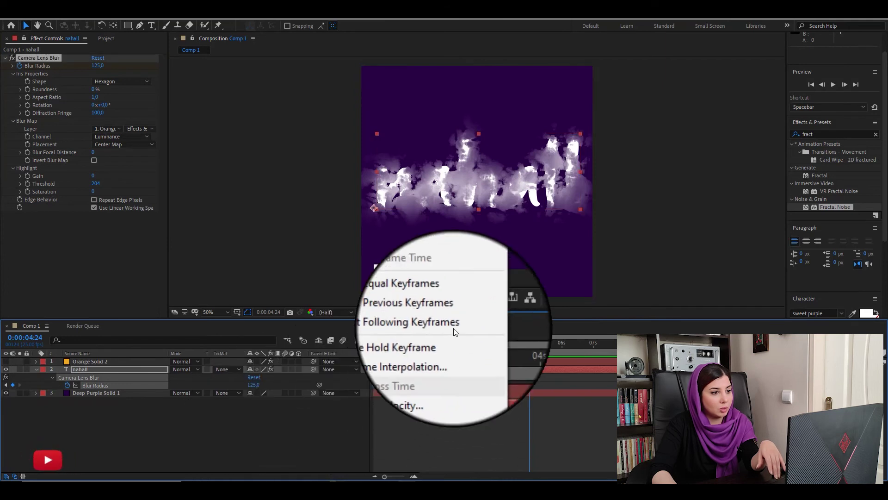
{"action": "mouse_move", "coordinate": [465, 381]}
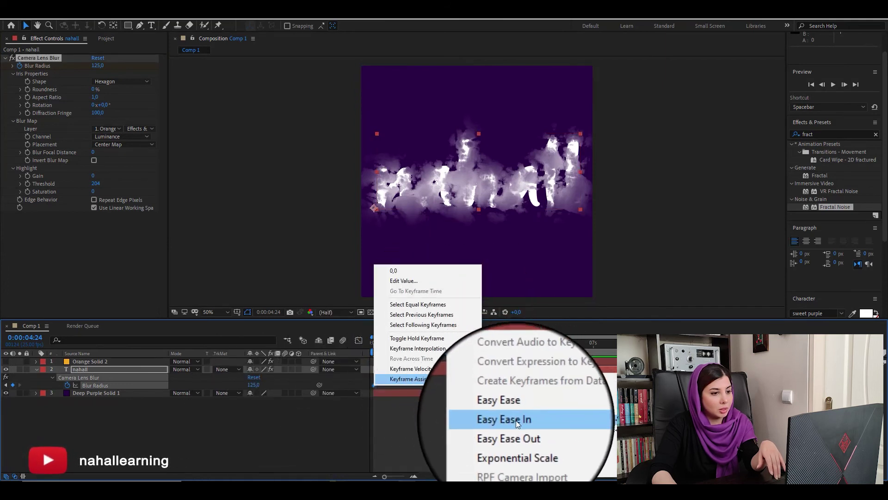
{"action": "left_click", "coordinate": [520, 410]}
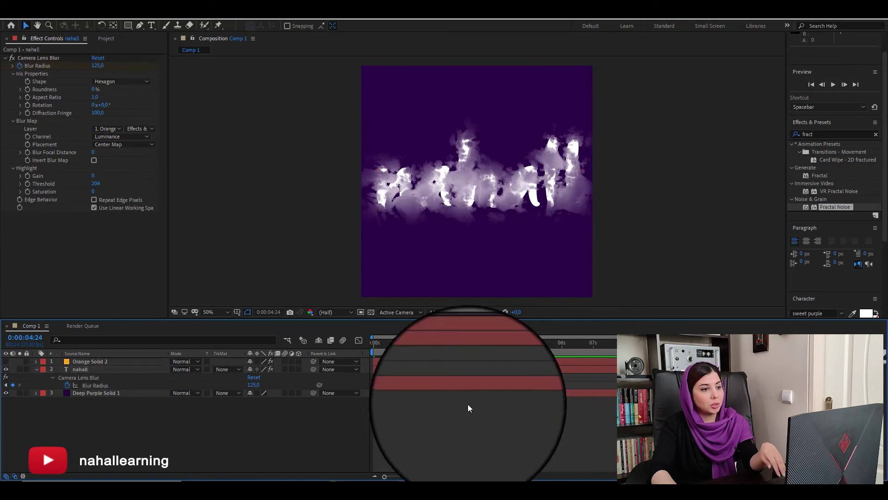
{"action": "left_click", "coordinate": [390, 342]}
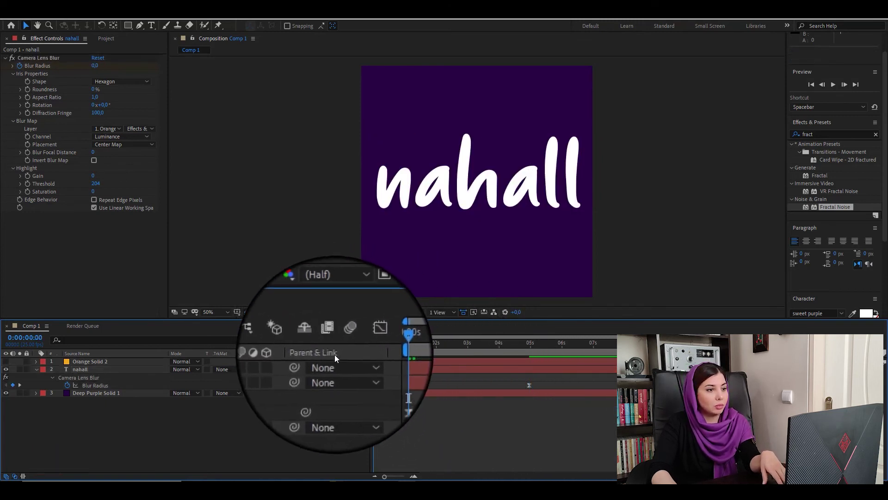
Move the 125 Blur Radius keyframe earlier to 0:00:02:23 and preview the dissolve
{"action": "key", "text": "space"}
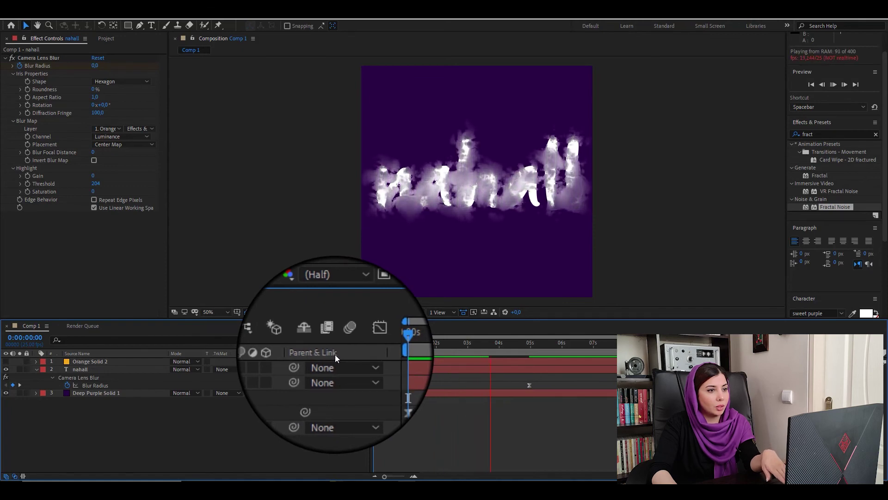
{"action": "key", "text": "space"}
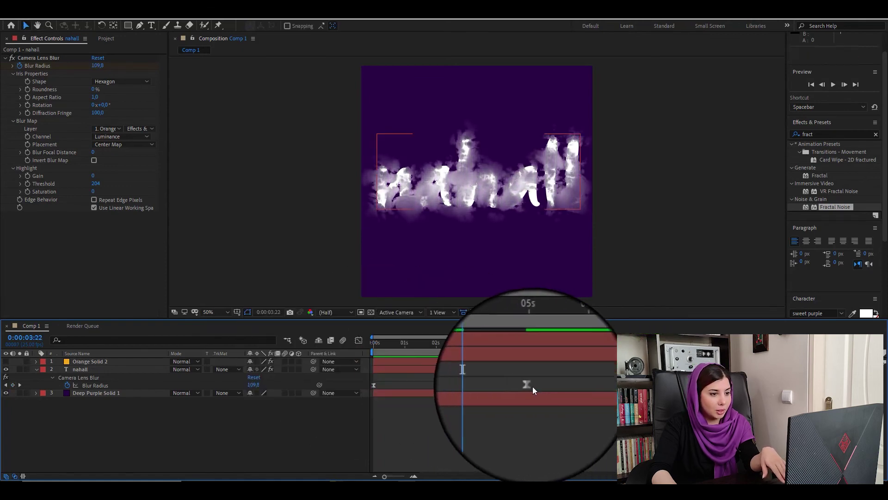
{"action": "left_click_drag", "start_coordinate": [530, 386], "coordinate": [470, 382]}
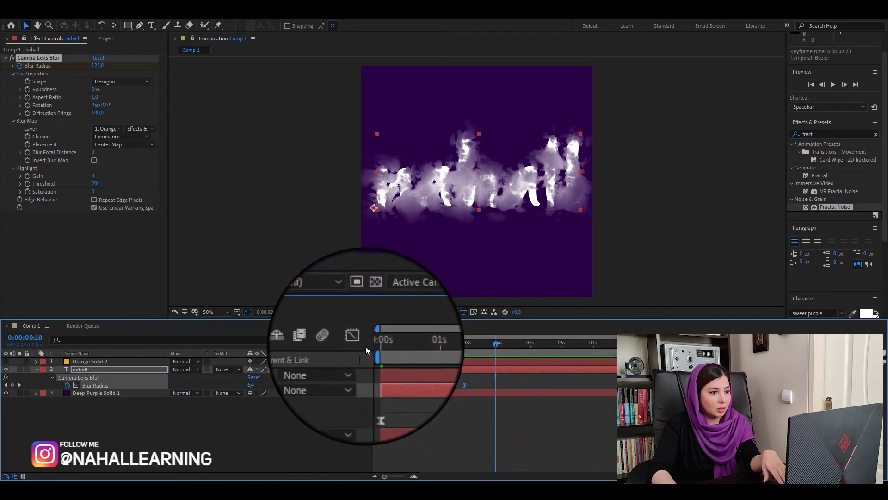
{"action": "key", "text": "Home"}
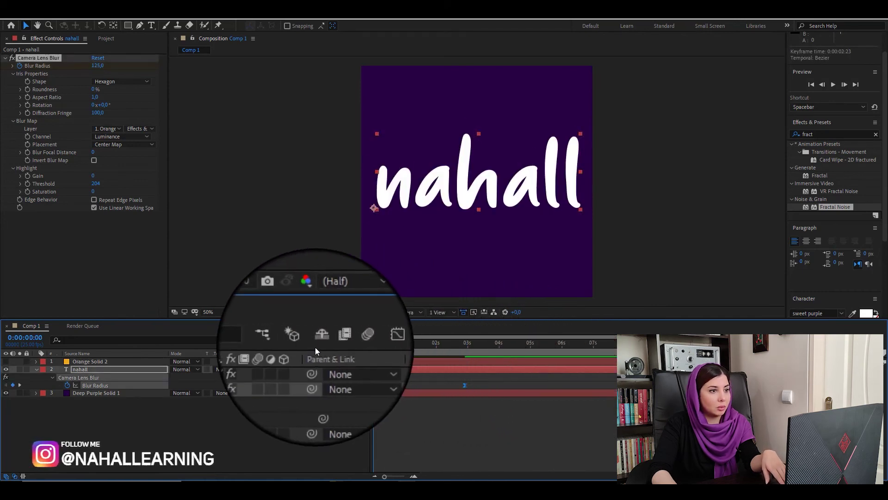
{"action": "key", "text": "space"}
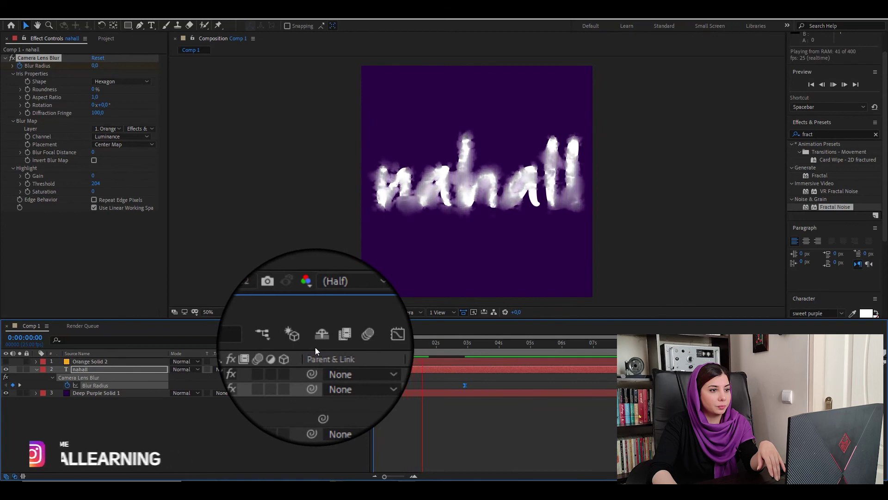